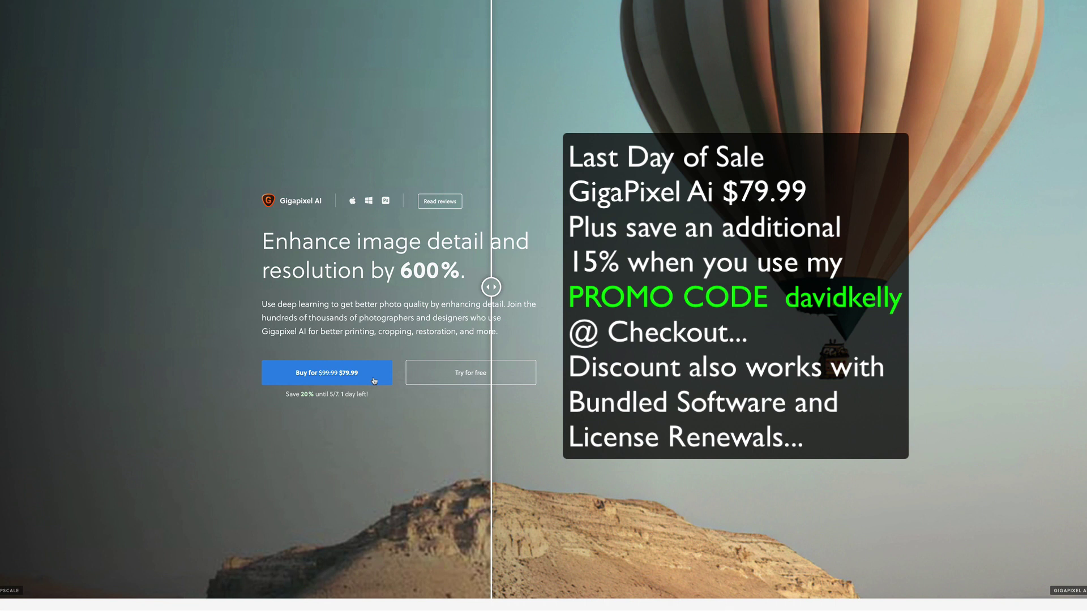
Step: Look through the Gigapixel AI product page from the resolution overview to the print and video use cases
{"action": "scroll", "coordinate": [373, 381], "scroll_direction": "down", "scroll_amount": 9}
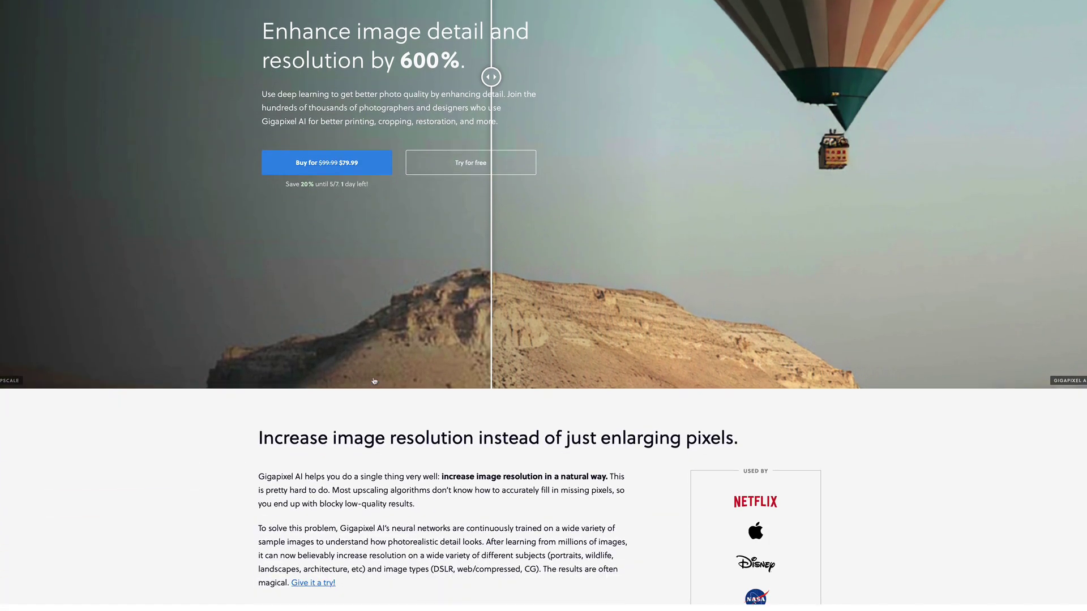
{"action": "scroll", "coordinate": [373, 378], "scroll_direction": "down", "scroll_amount": 20}
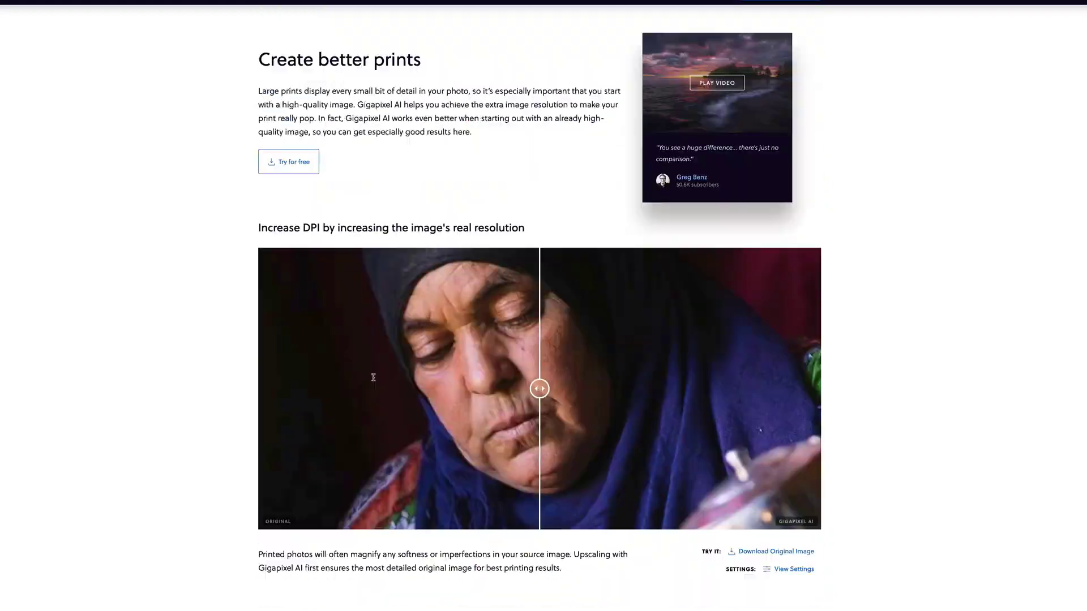
{"action": "scroll", "coordinate": [374, 378], "scroll_direction": "down", "scroll_amount": 20}
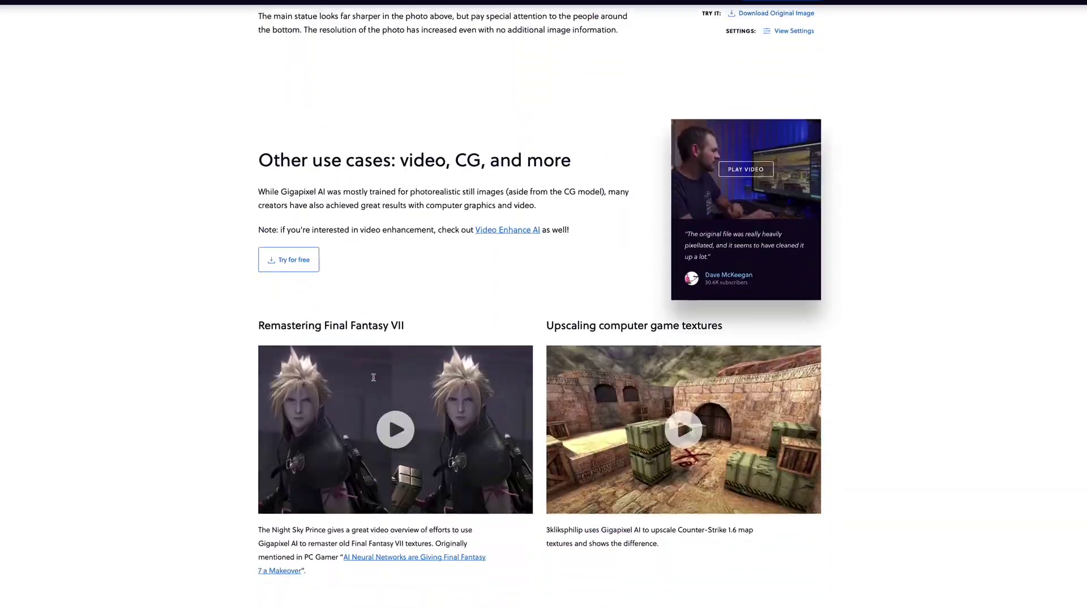
{"action": "scroll", "coordinate": [373, 377], "scroll_direction": "up", "scroll_amount": 9}
{"action": "scroll", "coordinate": [373, 379], "scroll_direction": "down", "scroll_amount": 3}
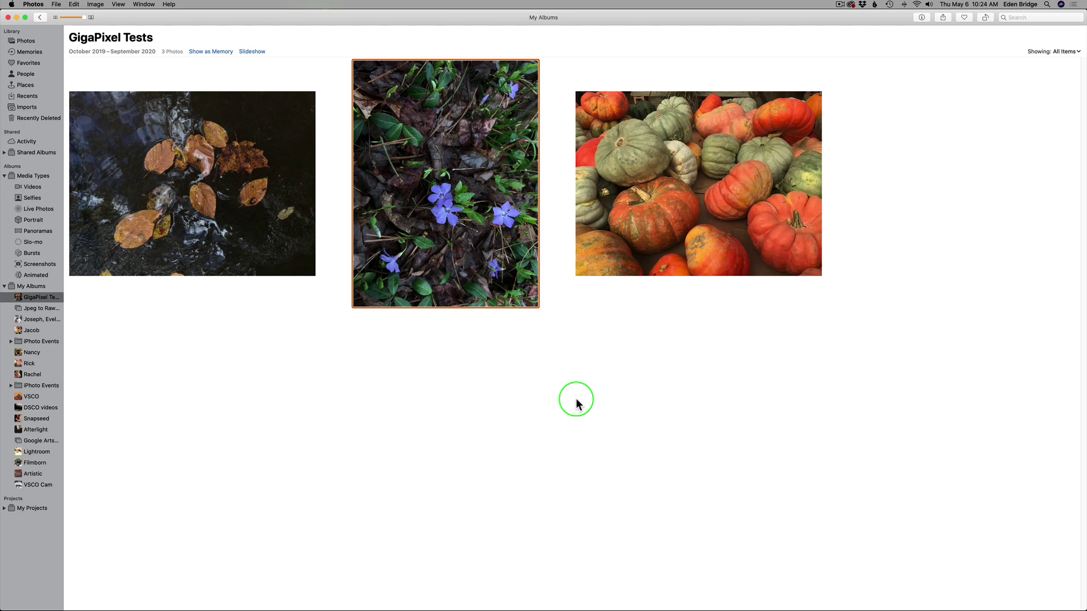
Step: Send the purple flower photo from the GigaPixel Tests album to Topaz Gigapixel AI for editing
{"action": "right_click", "coordinate": [451, 180]}
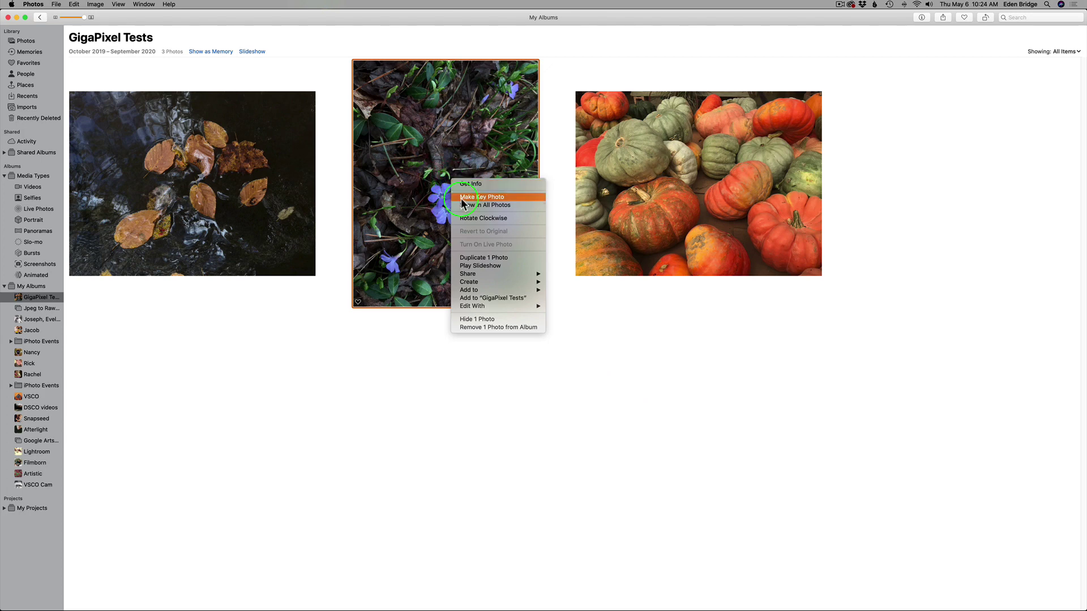
{"action": "mouse_move", "coordinate": [492, 306]}
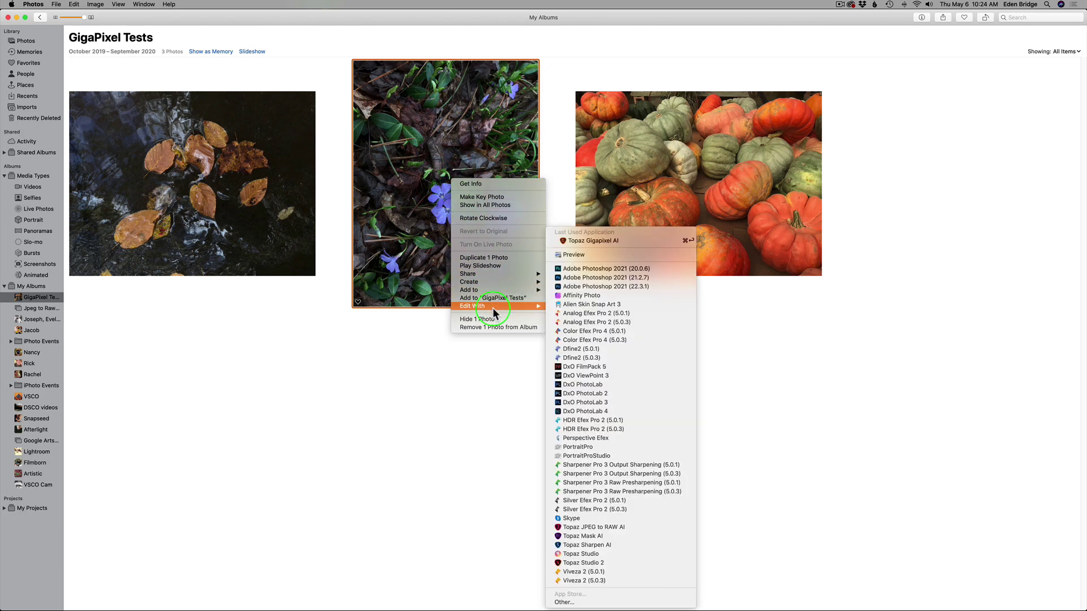
{"action": "left_click", "coordinate": [601, 242]}
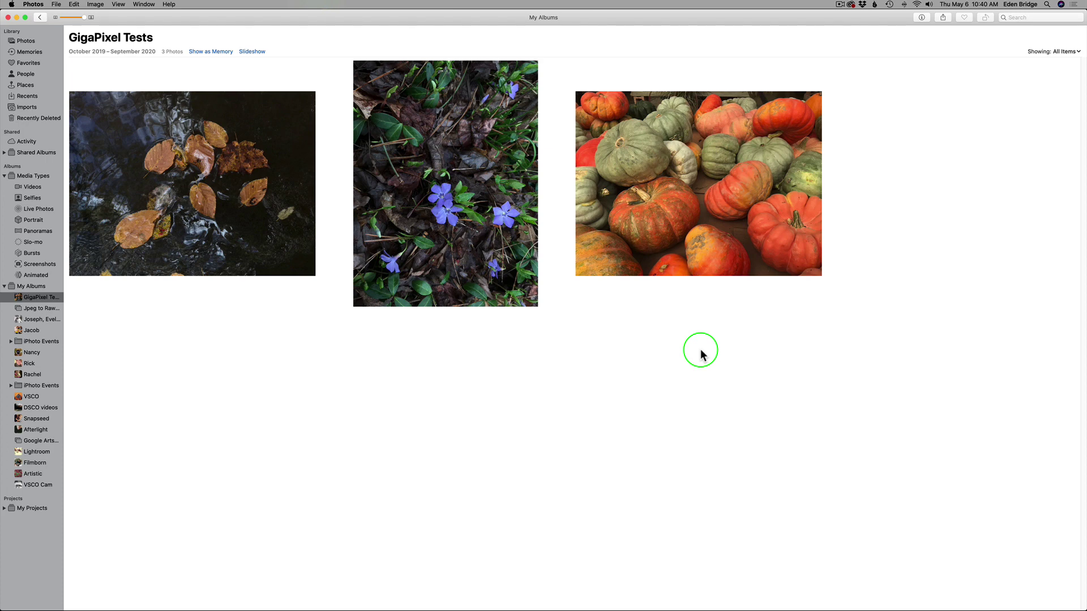
Step: Examine the pumpkin photo's file format, dimensions and camera details, and close the information window
{"action": "right_click", "coordinate": [695, 167]}
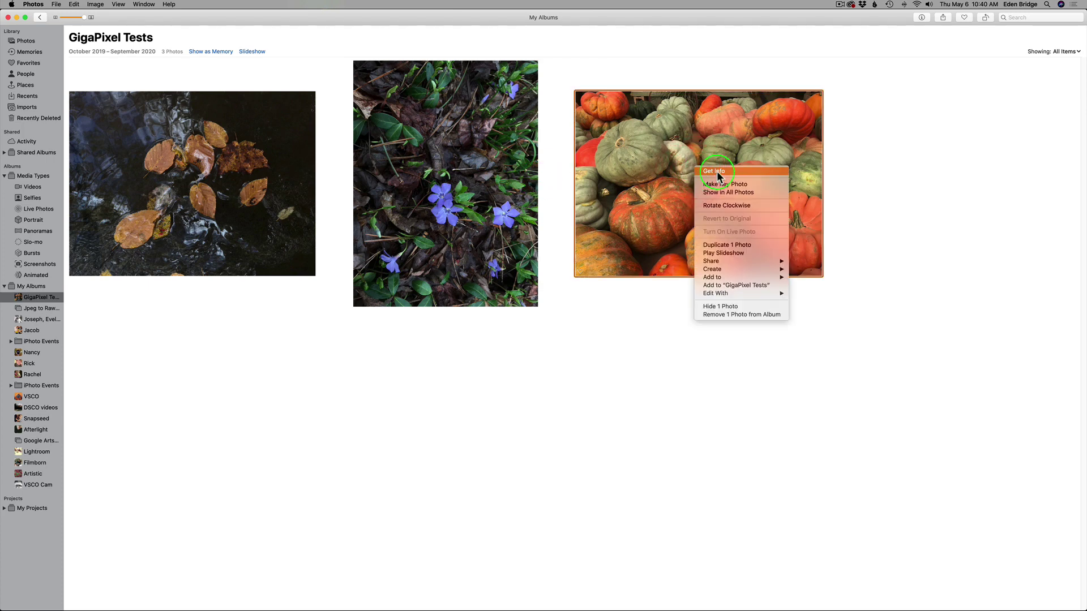
{"action": "left_click", "coordinate": [717, 171]}
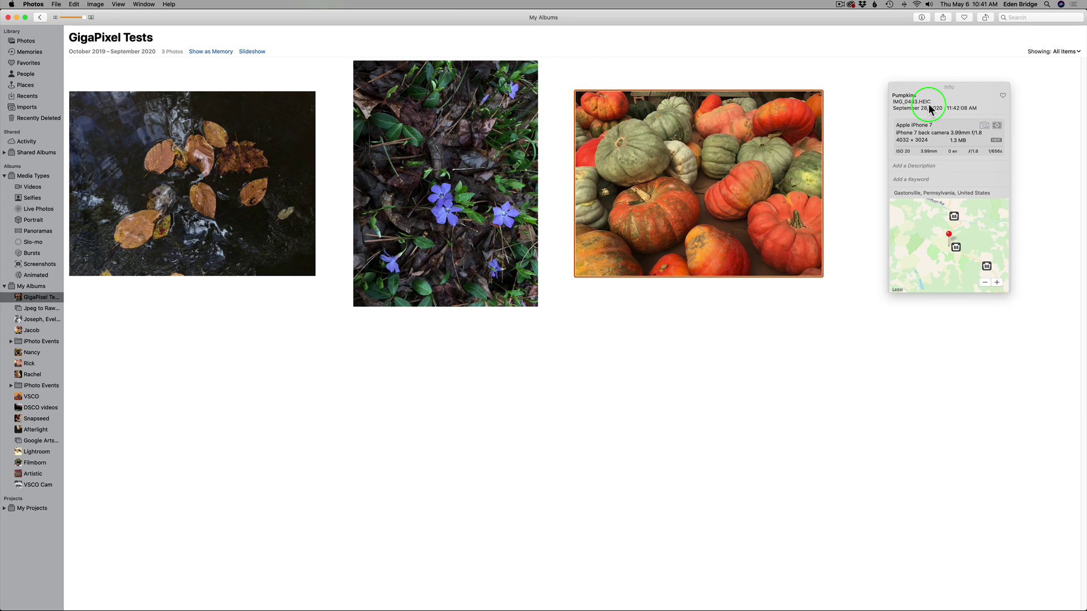
{"action": "left_click", "coordinate": [863, 126]}
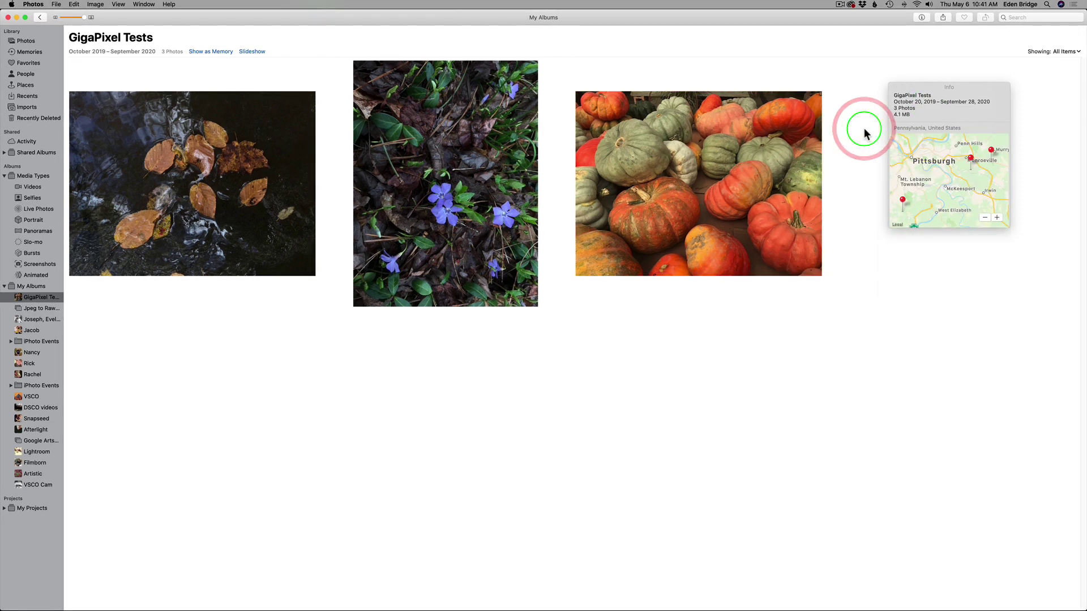
{"action": "left_click", "coordinate": [894, 89]}
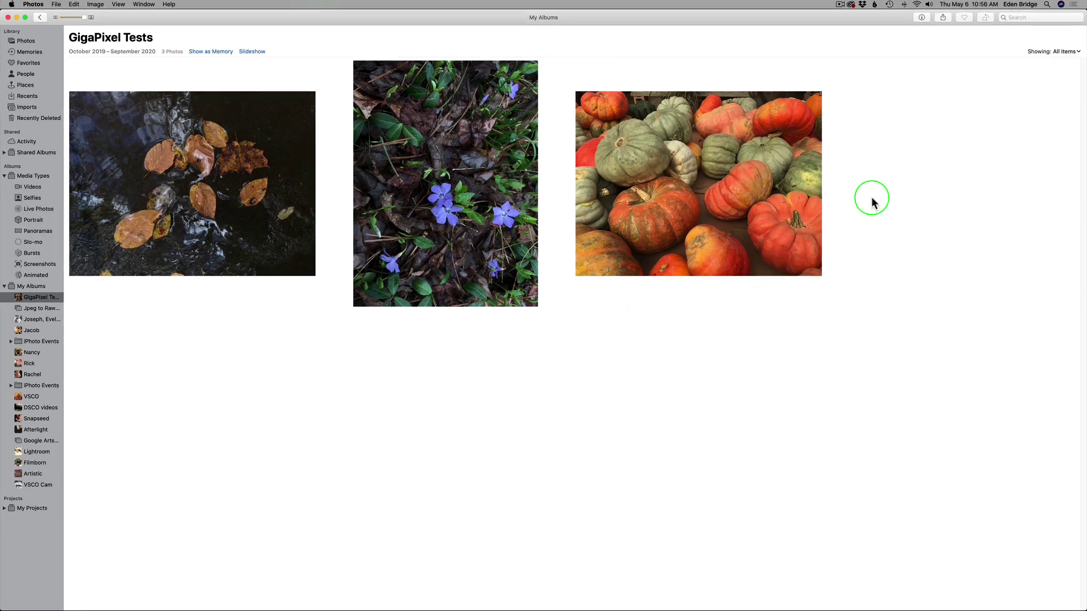
Step: Select all three photos in the GigaPixel Tests album
{"action": "left_click_drag", "start_coordinate": [896, 155], "coordinate": [201, 226]}
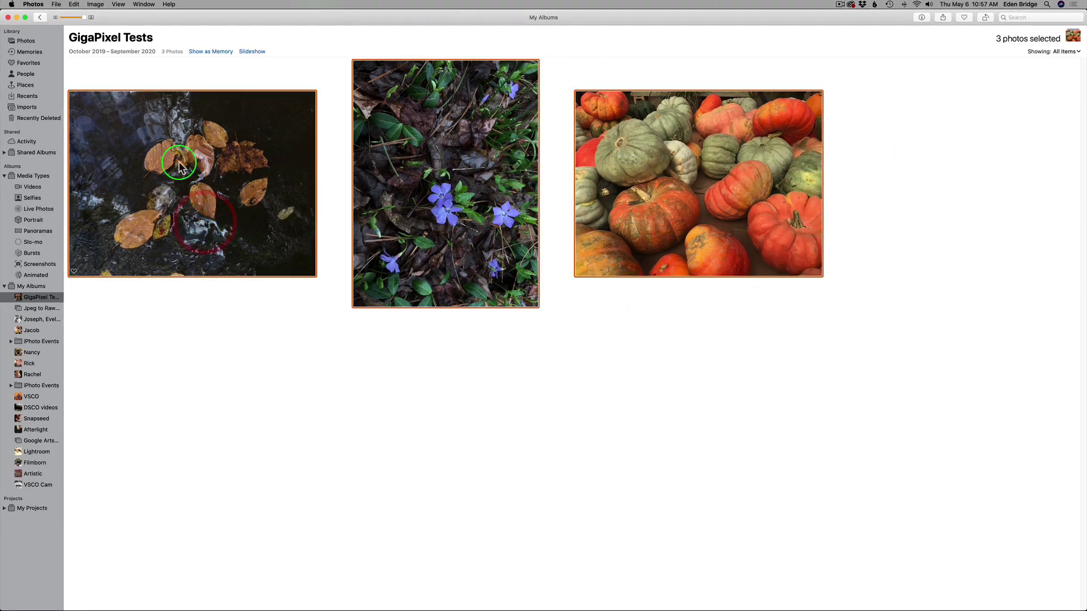
Step: Review the photo kinds offered by the regular export of the three selected photos, and leave without exporting
{"action": "left_click", "coordinate": [58, 5]}
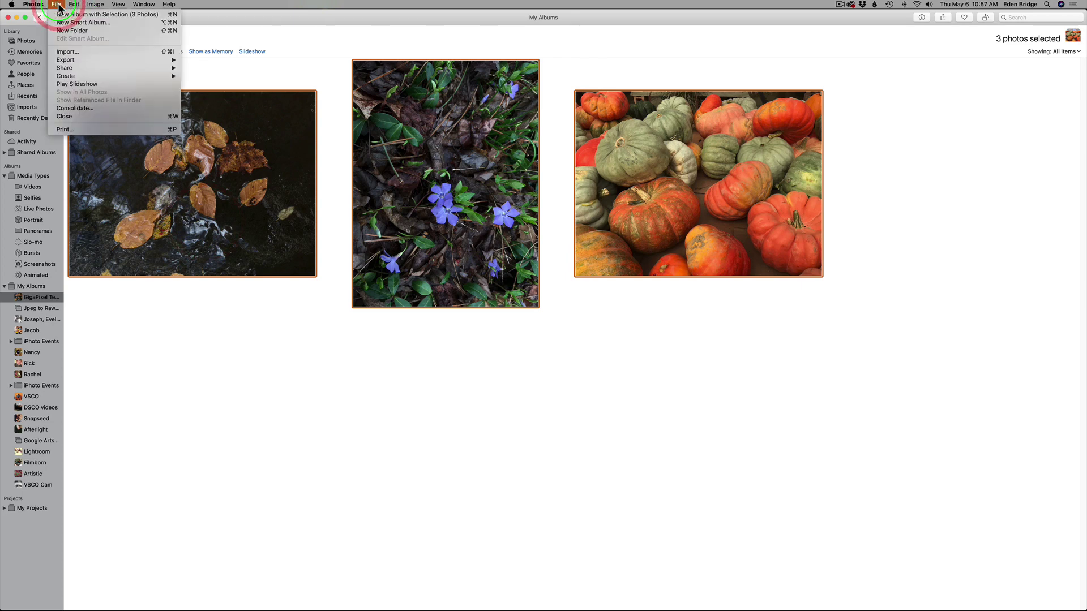
{"action": "mouse_move", "coordinate": [71, 60]}
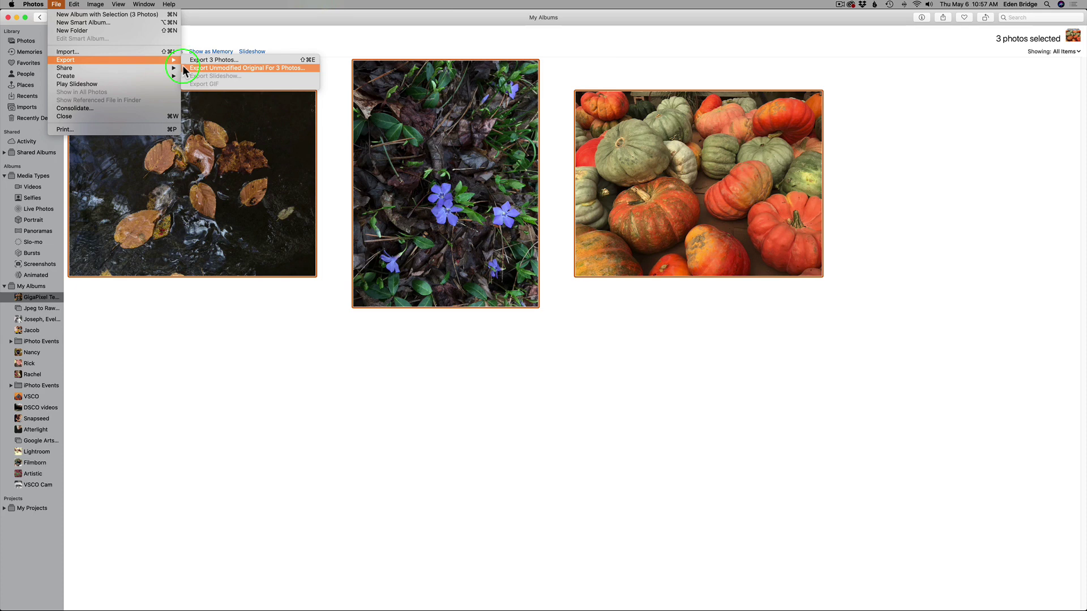
{"action": "left_click", "coordinate": [203, 61]}
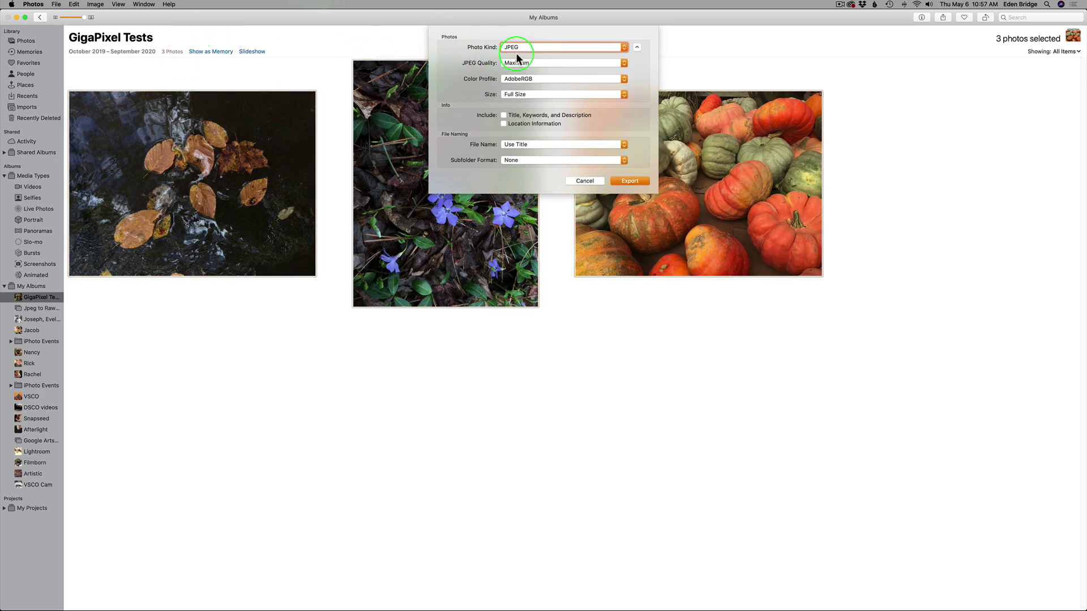
{"action": "left_click", "coordinate": [625, 47]}
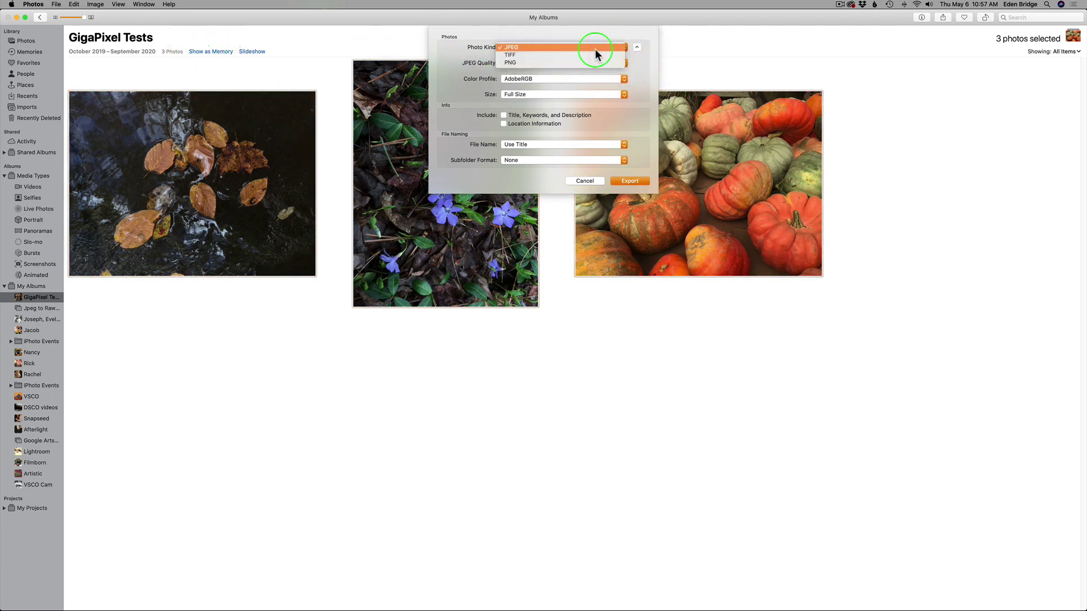
{"action": "left_click", "coordinate": [449, 44]}
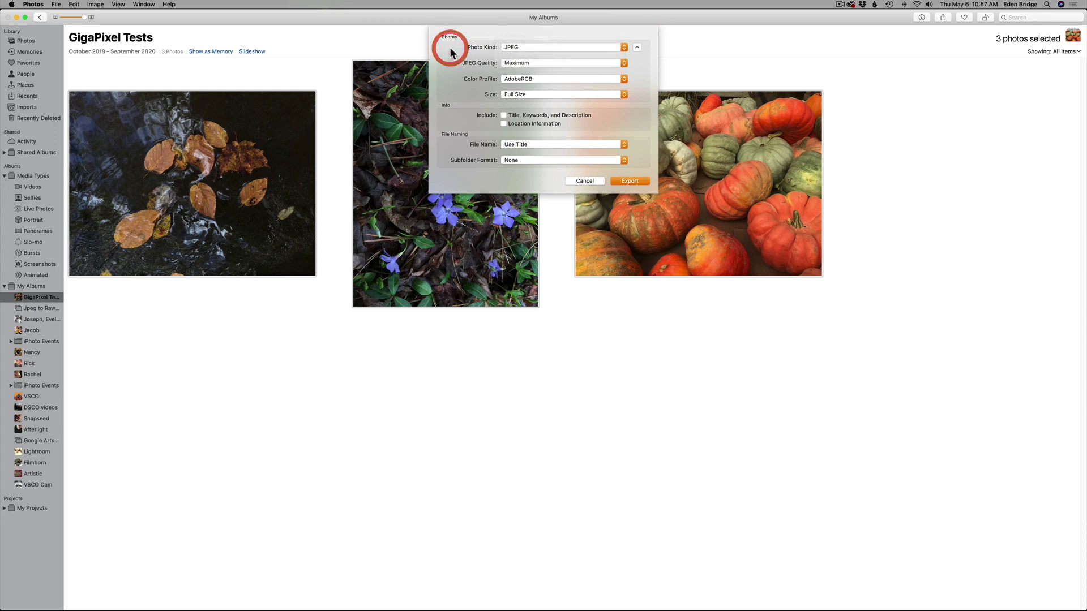
{"action": "left_click", "coordinate": [586, 181]}
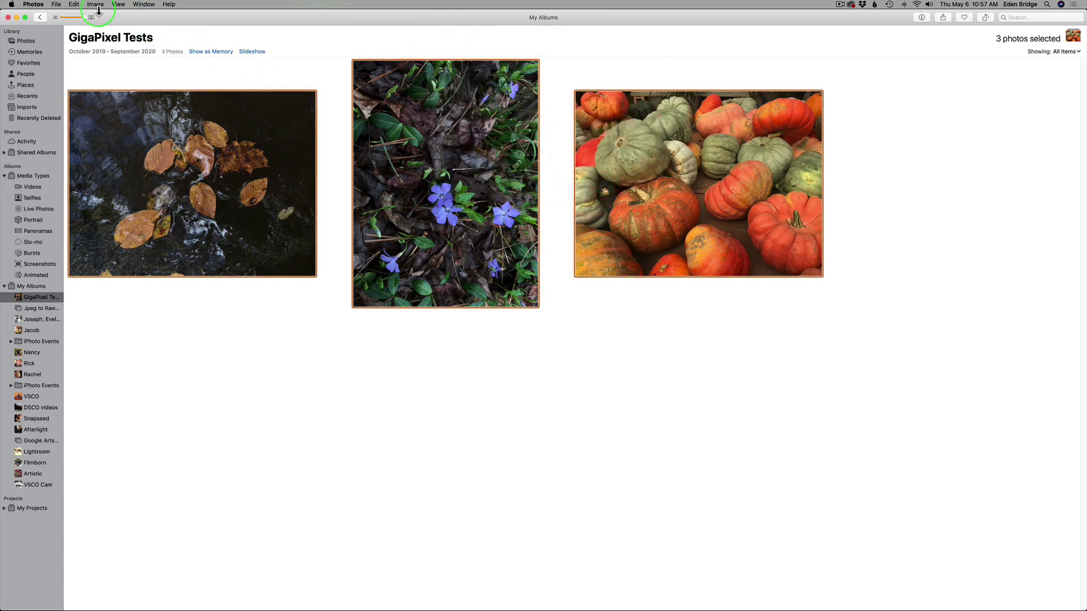
Step: Export the unmodified originals of the three photos to the 001 GigaPixel Heic Apple folder, using Sequential file names with the prefix GigaPixel Test
{"action": "left_click", "coordinate": [56, 5]}
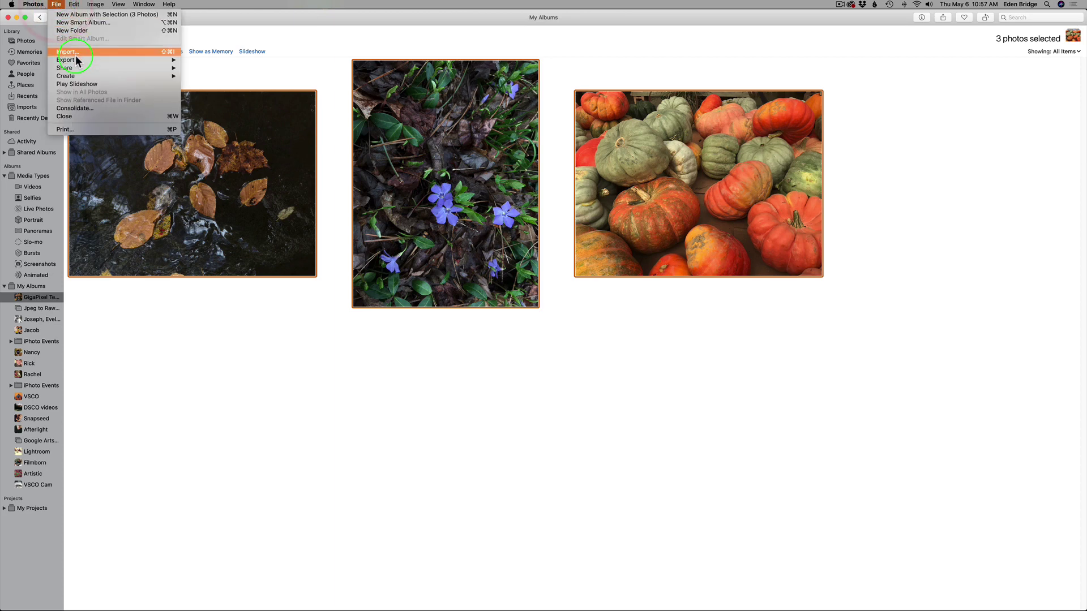
{"action": "mouse_move", "coordinate": [116, 60]}
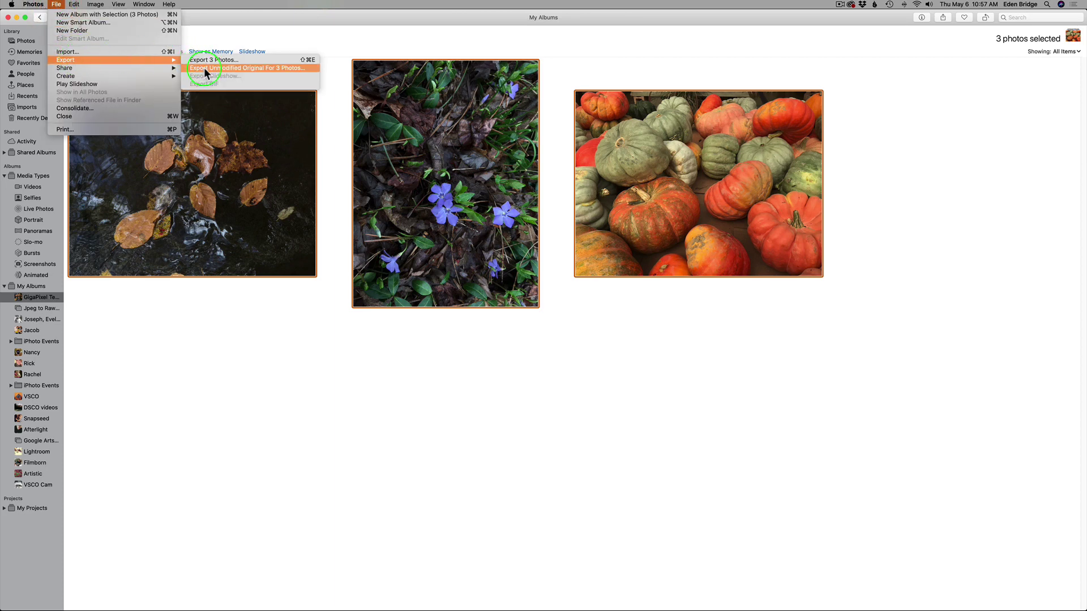
{"action": "left_click", "coordinate": [240, 68]}
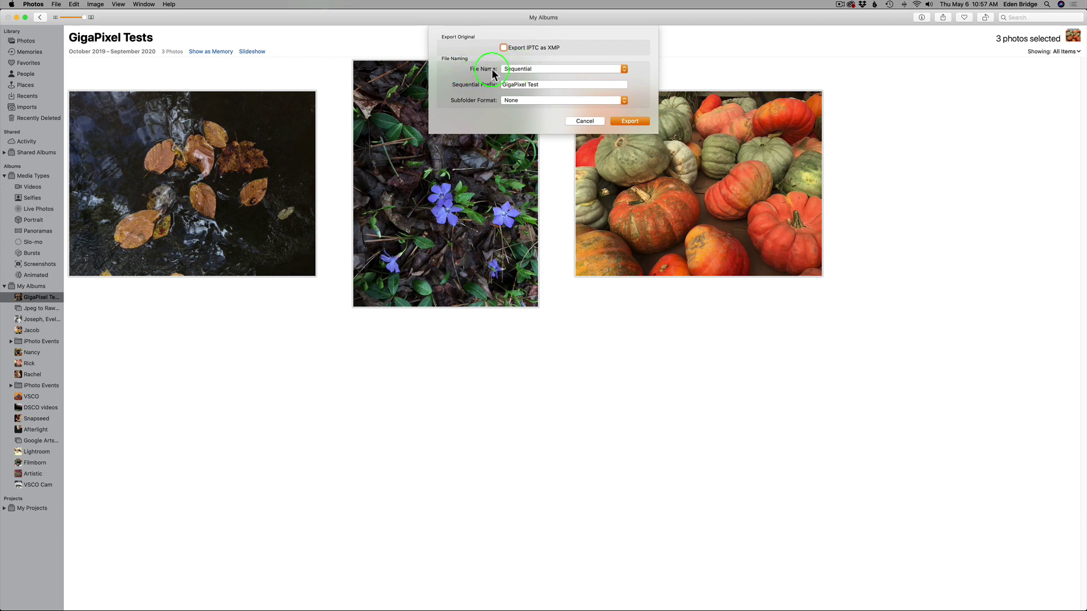
{"action": "left_click", "coordinate": [624, 69]}
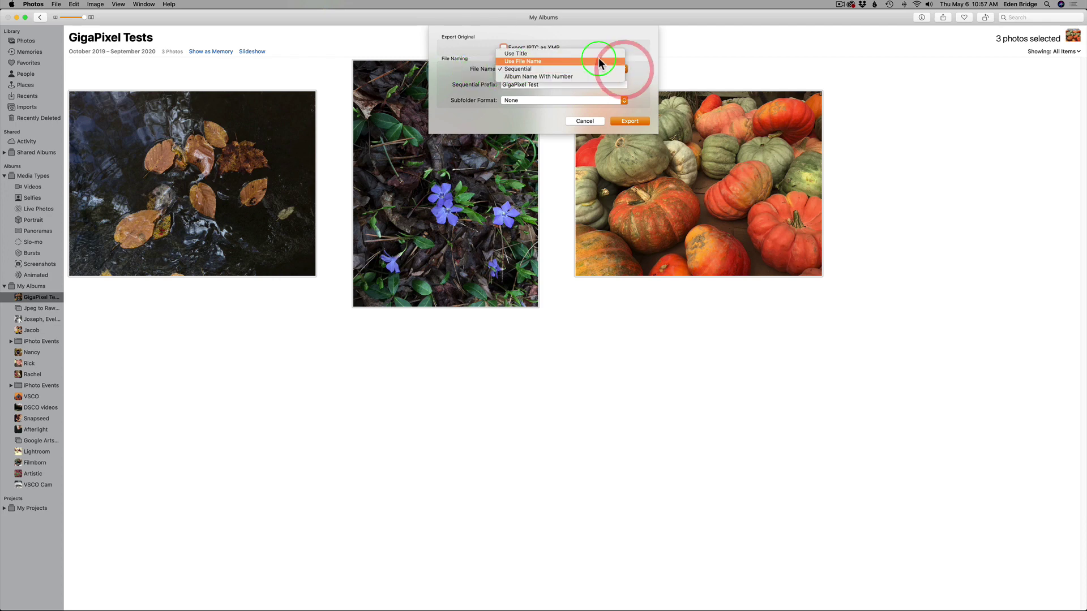
{"action": "left_click", "coordinate": [574, 70]}
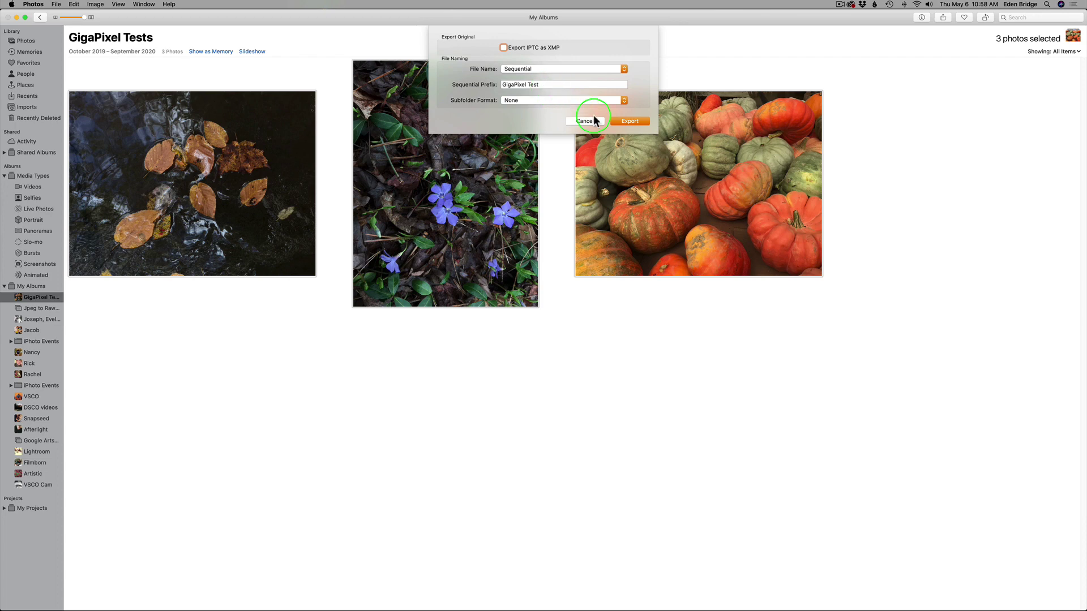
{"action": "left_click", "coordinate": [630, 121]}
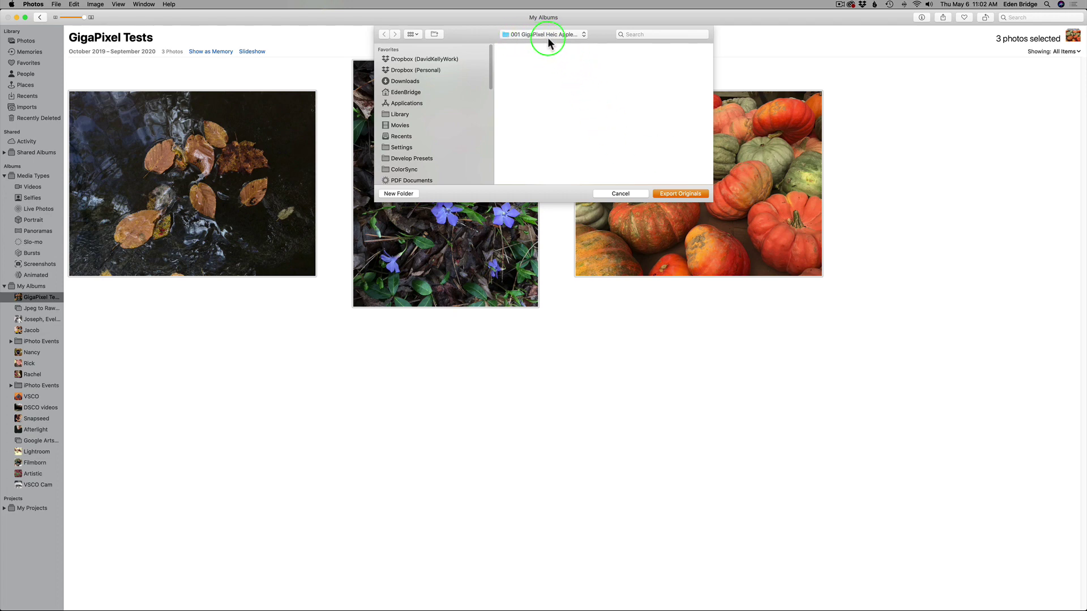
{"action": "left_click", "coordinate": [678, 195]}
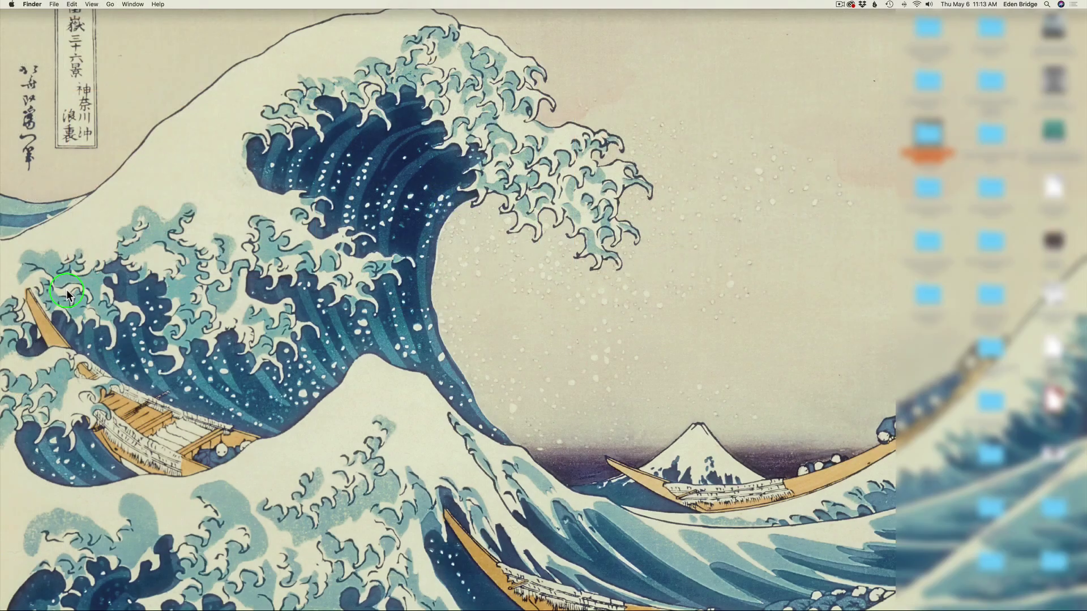
Step: Switch to Topaz Gigapixel AI and open GigaPixel Test - 1.heic, GigaPixel Test - 2.heic and GigaPixel Test - 3.heic together
{"action": "mouse_move", "coordinate": [7, 317]}
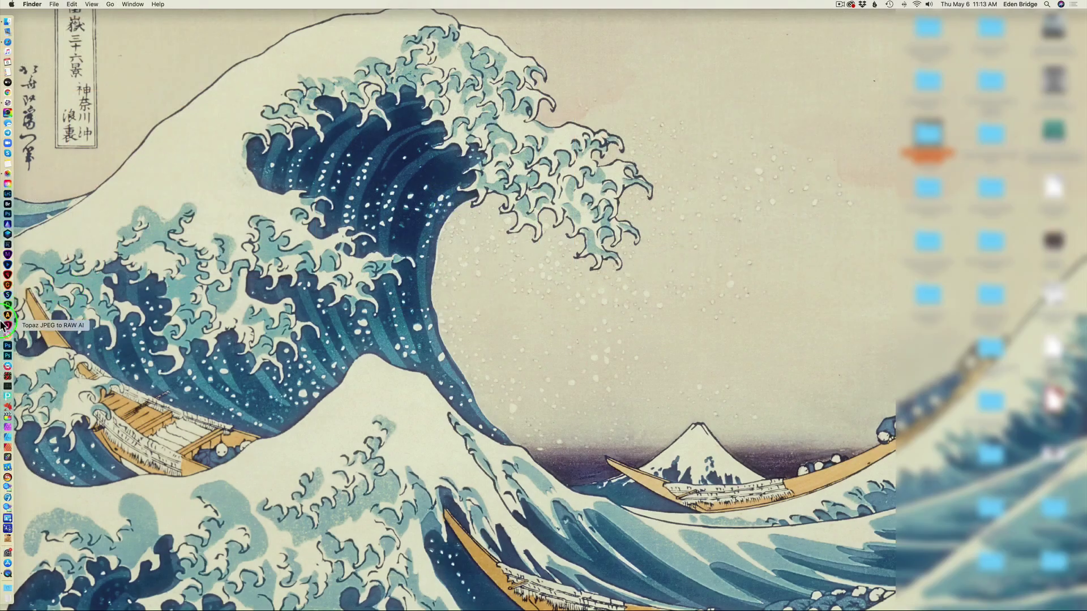
{"action": "left_click", "coordinate": [8, 286]}
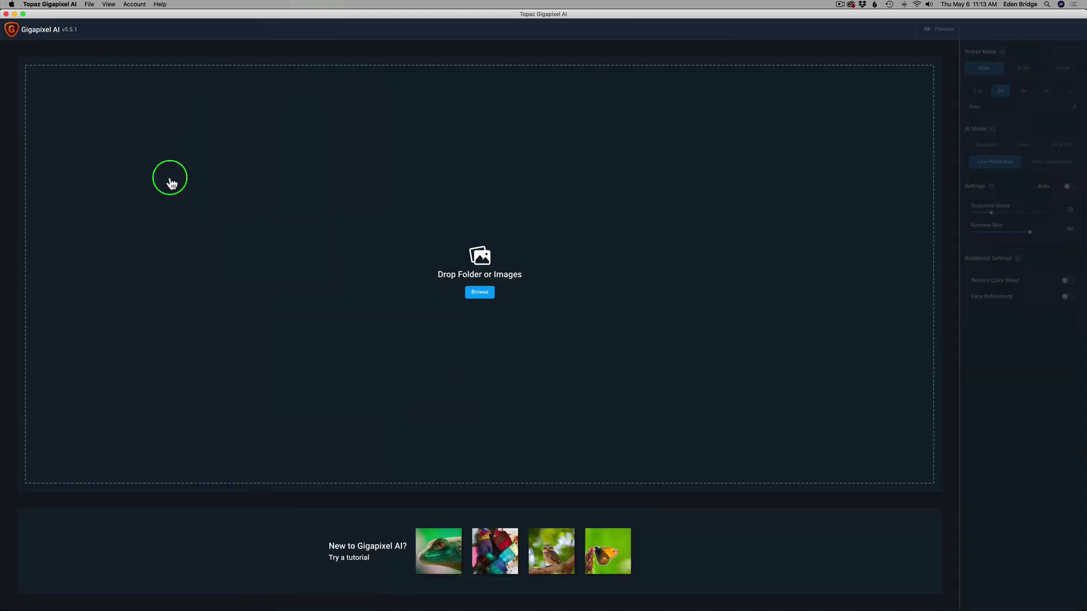
{"action": "left_click", "coordinate": [91, 5]}
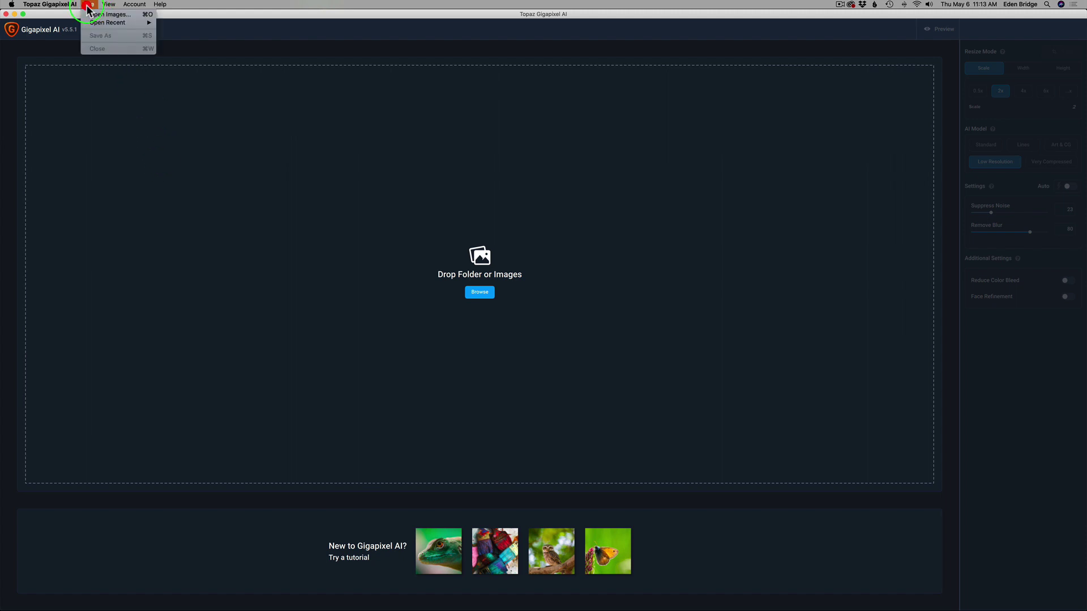
{"action": "left_click", "coordinate": [199, 148]}
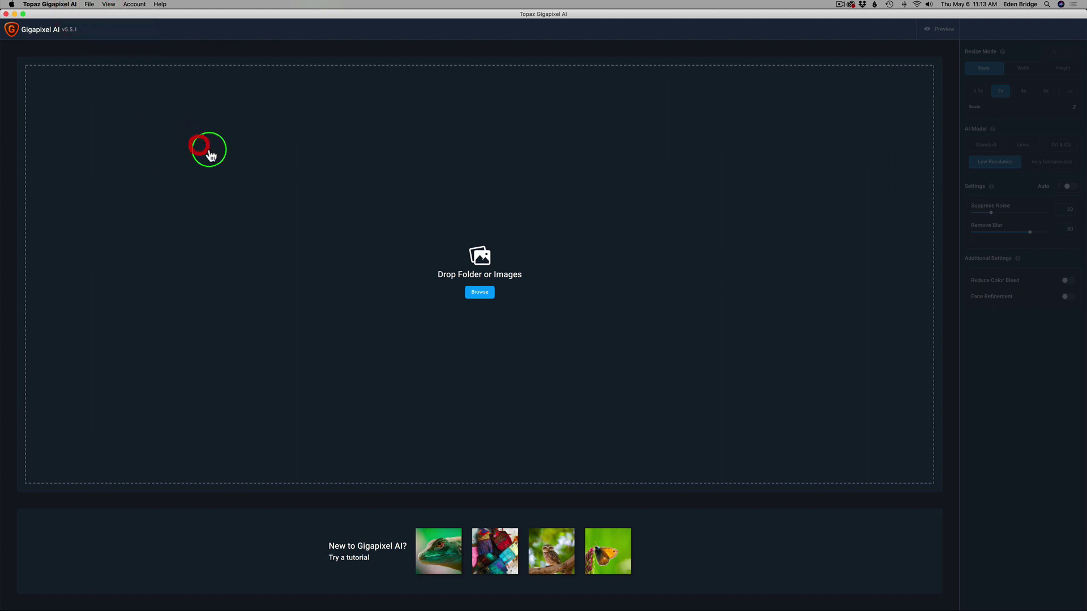
{"action": "left_click", "coordinate": [480, 294]}
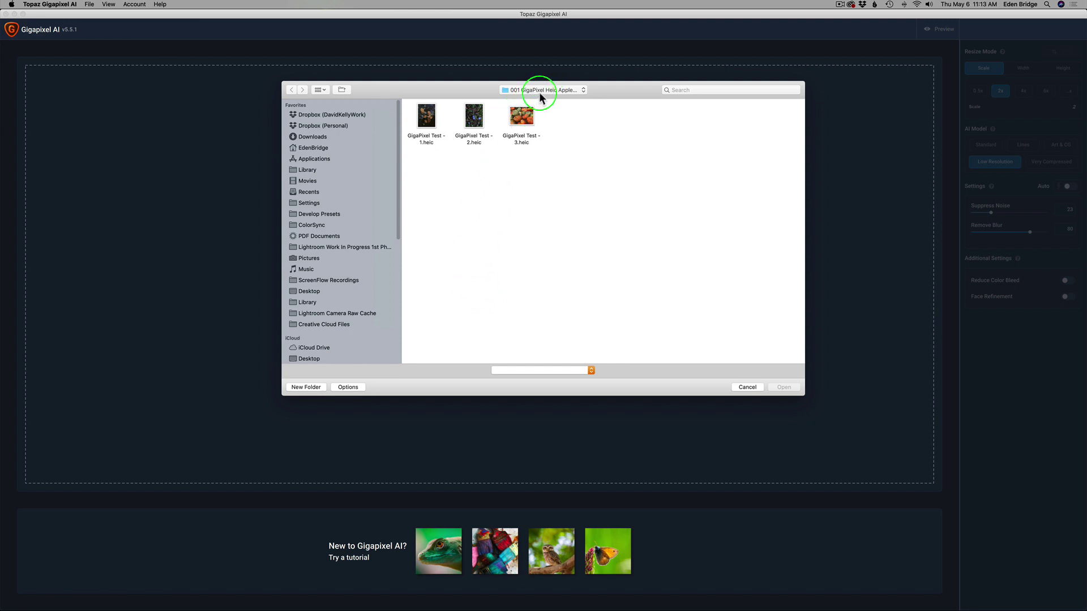
{"action": "left_click_drag", "start_coordinate": [567, 112], "coordinate": [426, 119]}
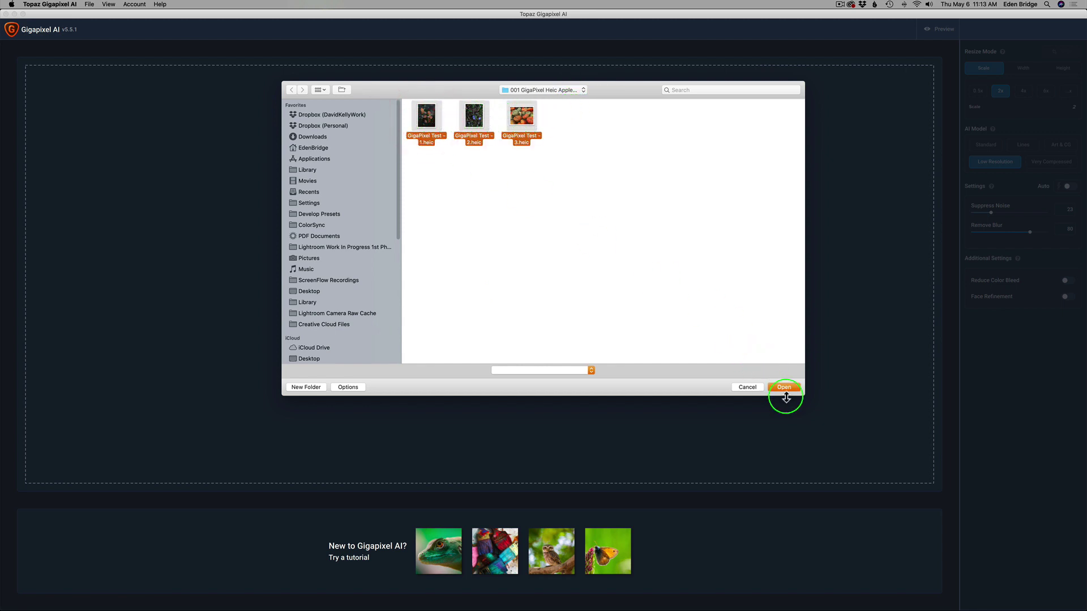
{"action": "left_click", "coordinate": [784, 387]}
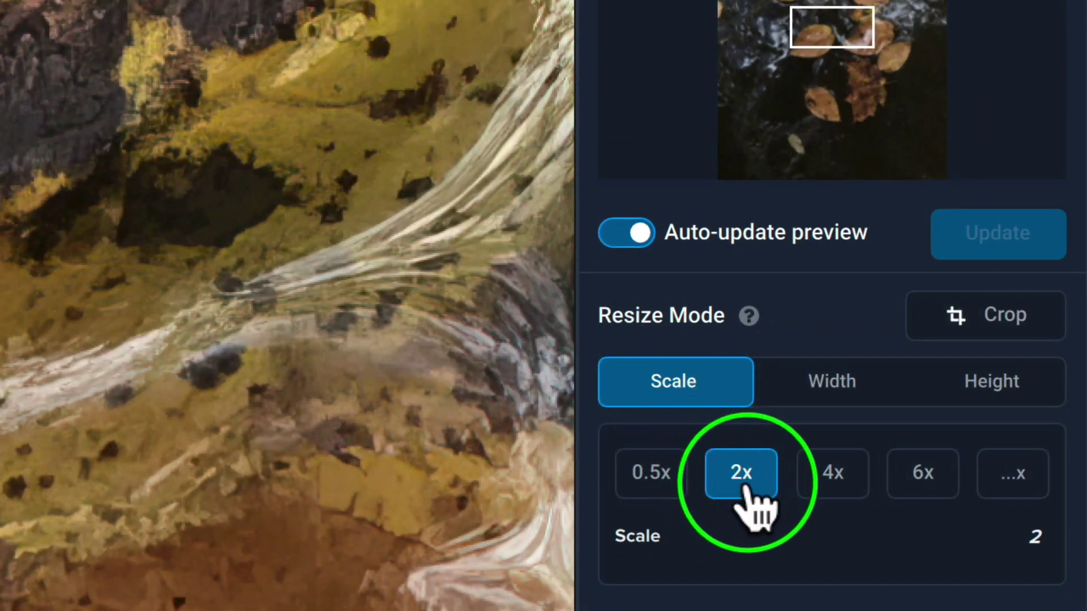
Step: Set the resize mode to a custom scale of 1
{"action": "left_click", "coordinate": [1020, 477]}
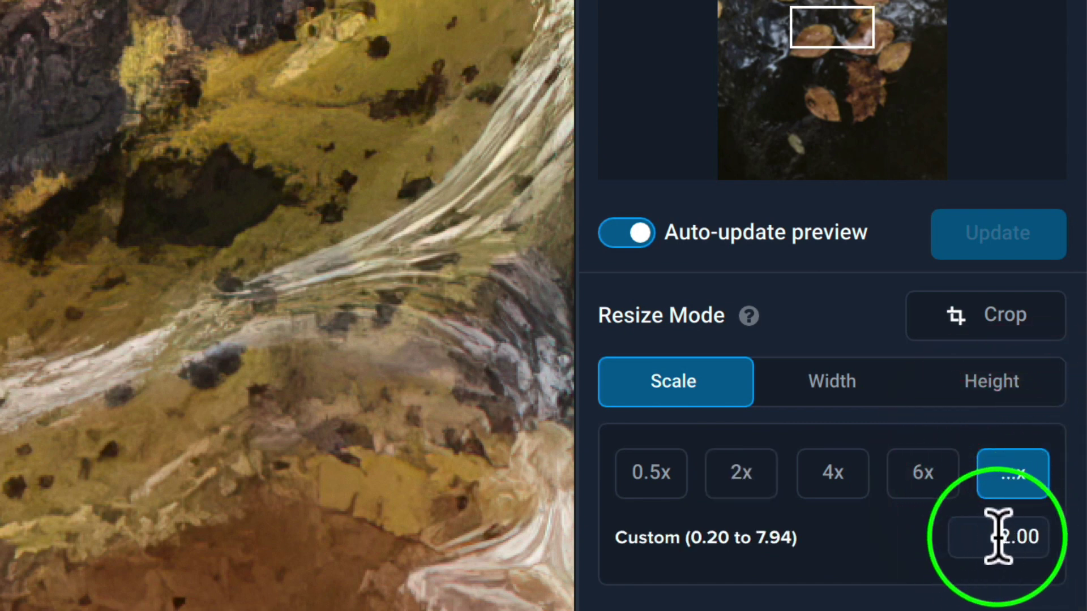
{"action": "left_click", "coordinate": [1036, 537]}
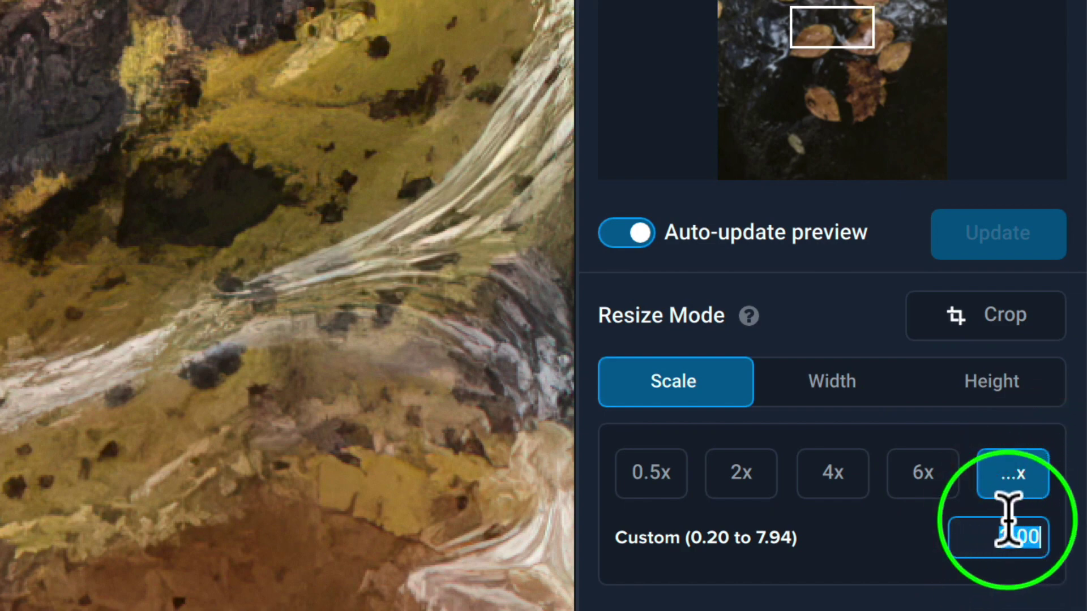
{"action": "type", "text": "1"}
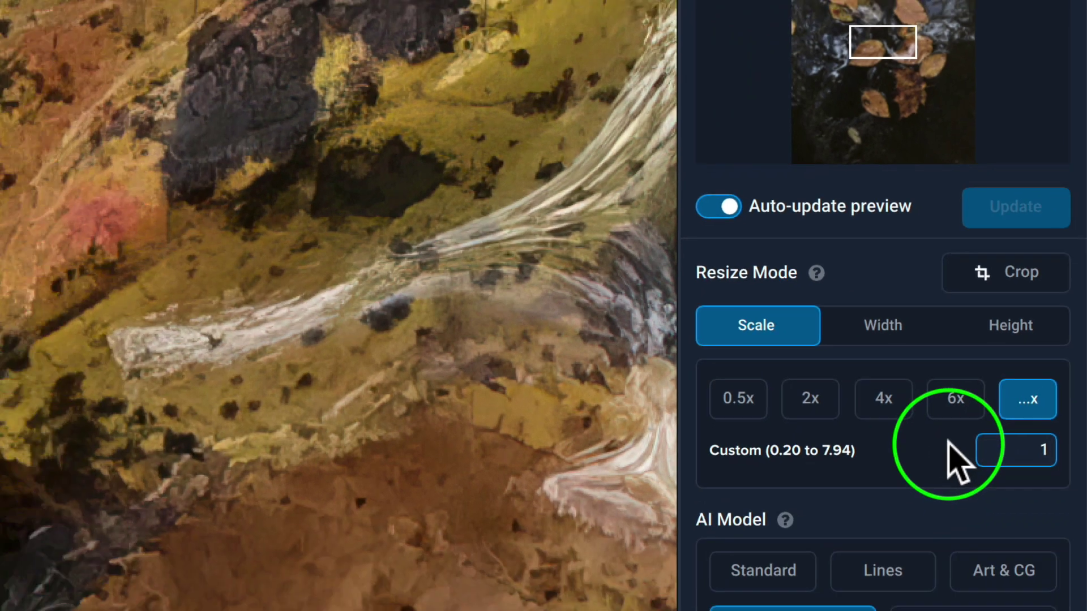
Step: Use the Standard AI model for all three images and turn on the Auto settings for noise and blur
{"action": "key", "text": "Return"}
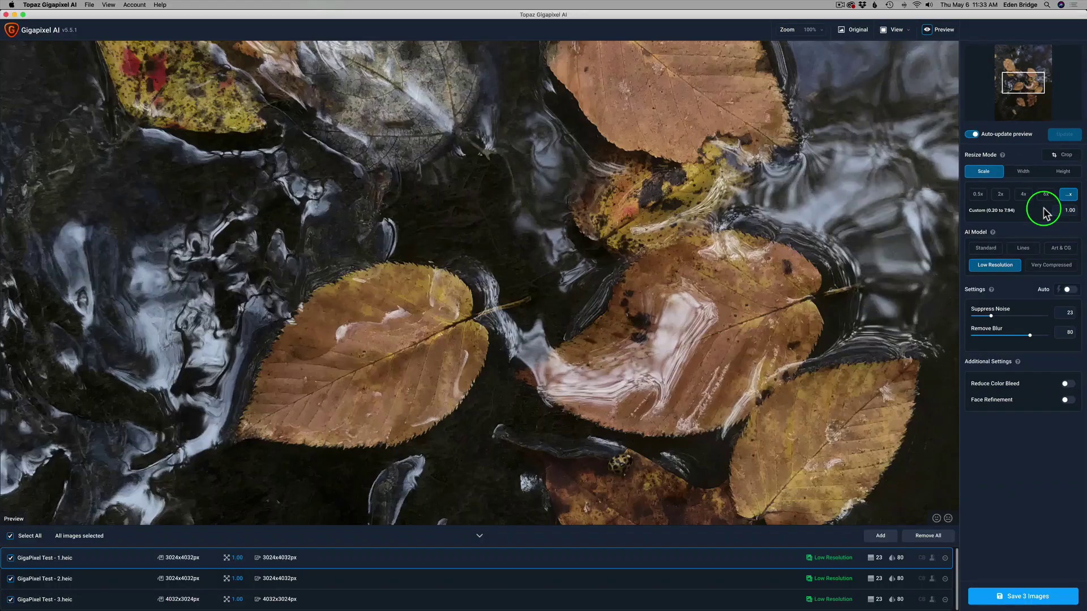
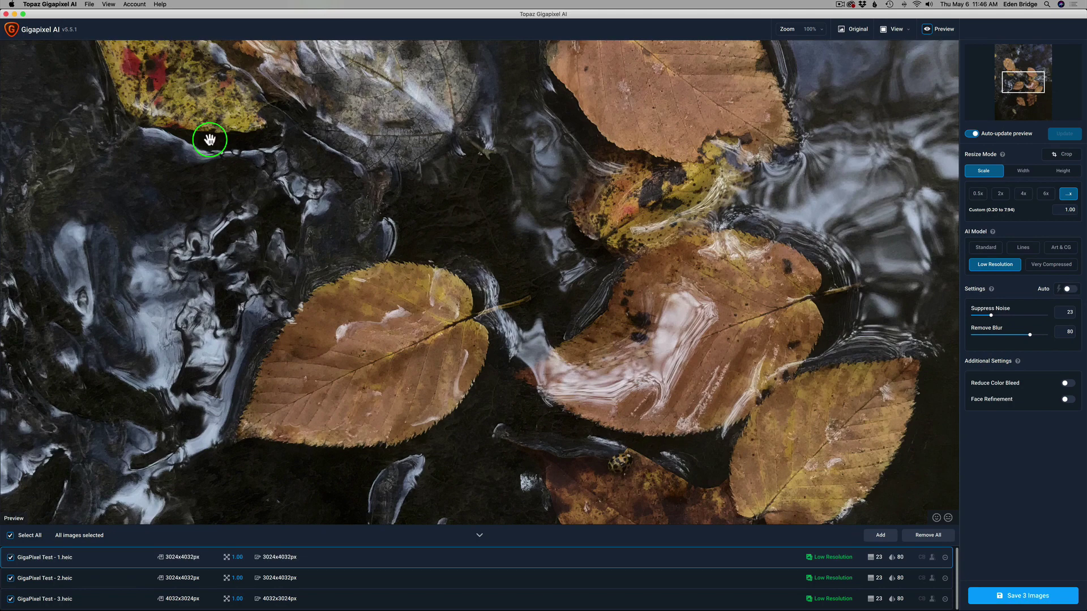
{"action": "left_click", "coordinate": [989, 252]}
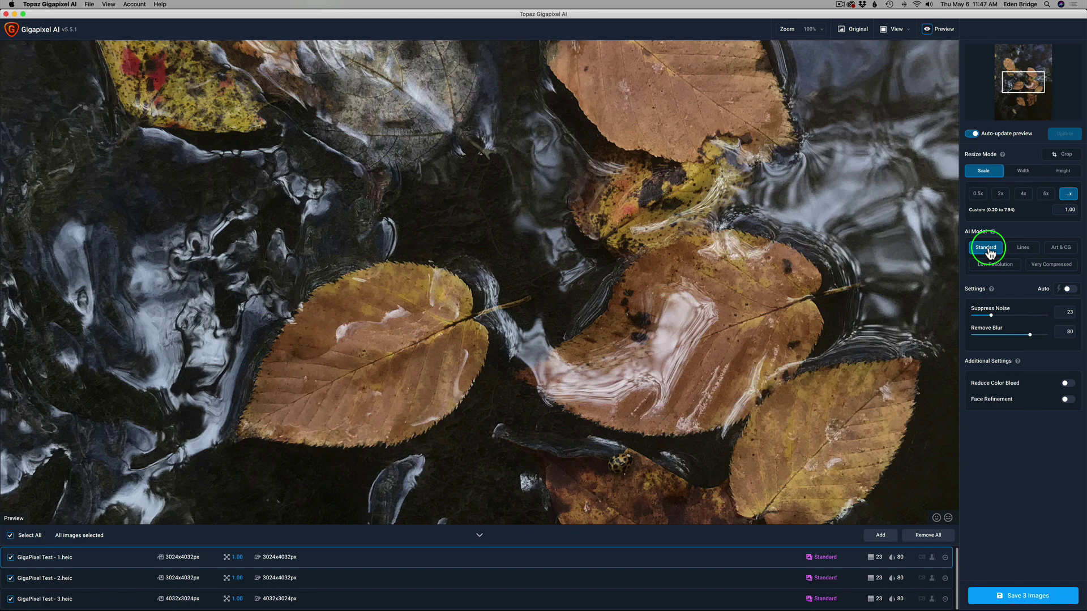
{"action": "left_click", "coordinate": [1066, 290]}
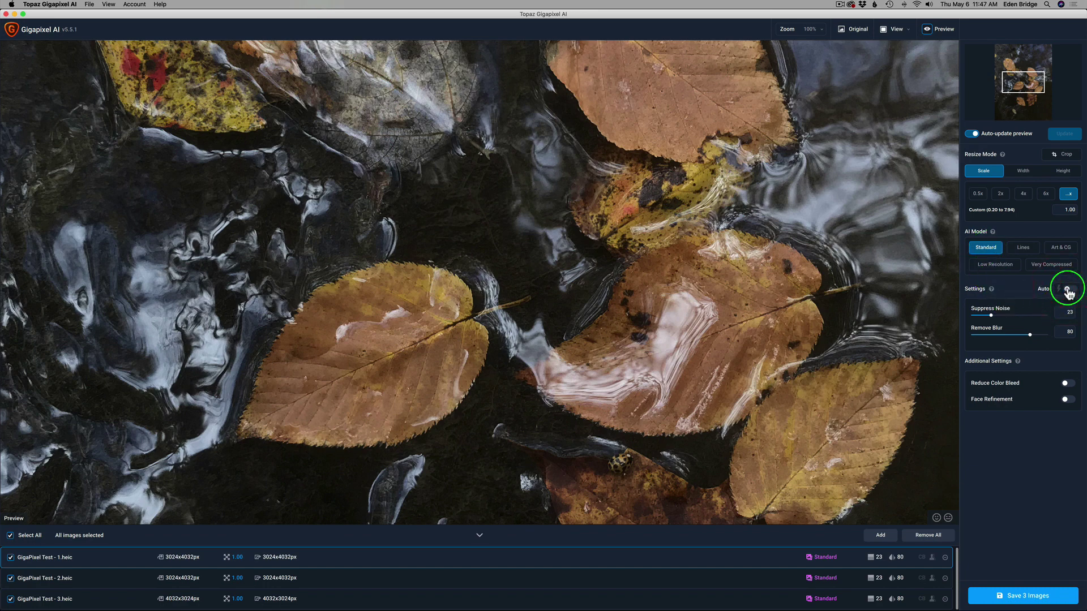
{"action": "left_click", "coordinate": [1067, 290]}
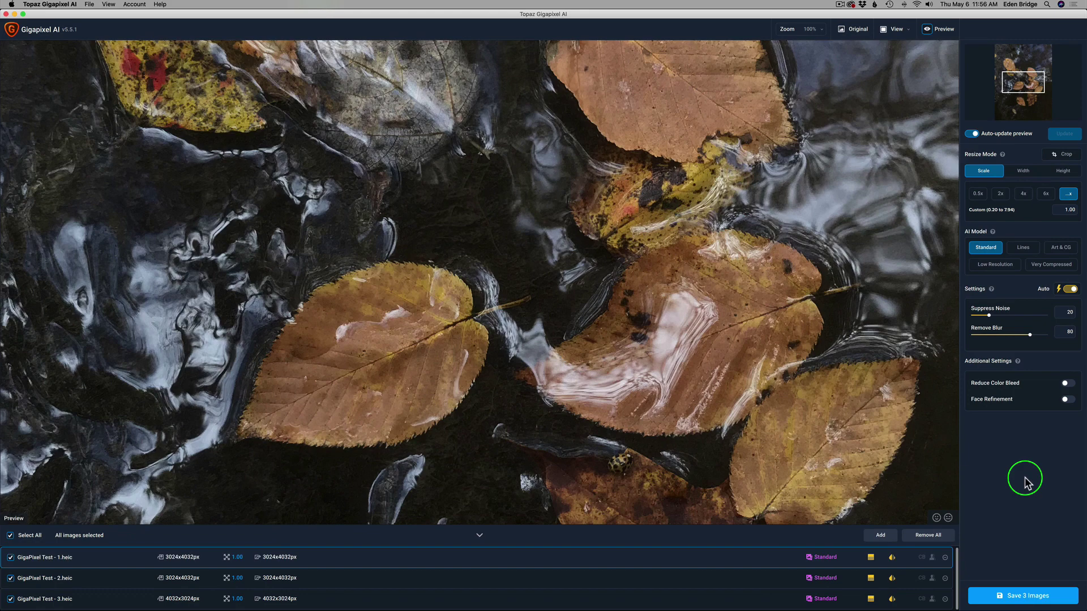
Step: Batch process and save the three images as DNG, with Auto file names and the Source save directory
{"action": "left_click", "coordinate": [1039, 603]}
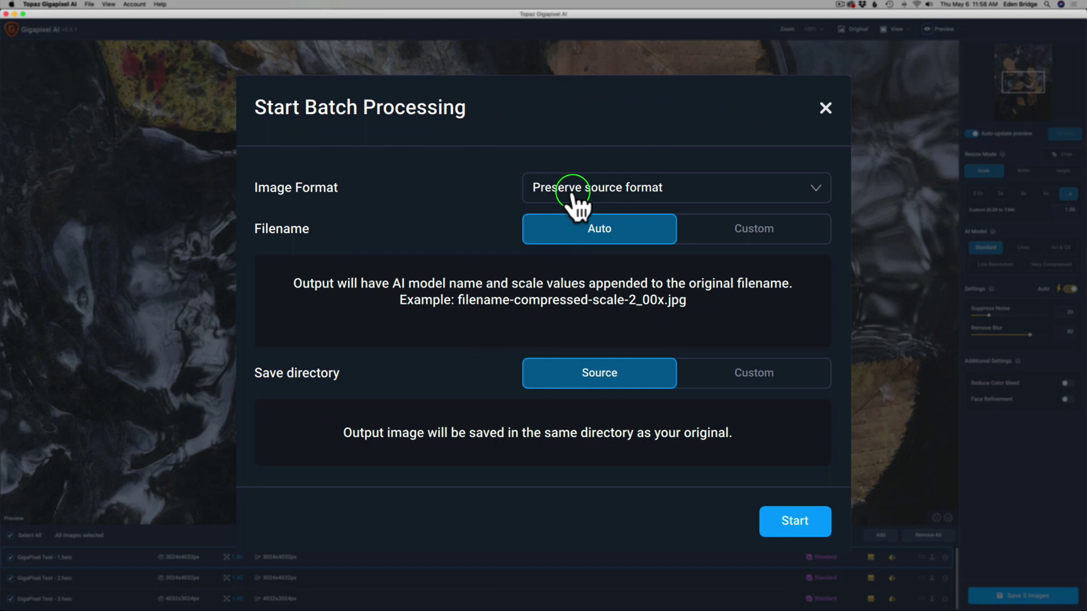
{"action": "left_click", "coordinate": [815, 187]}
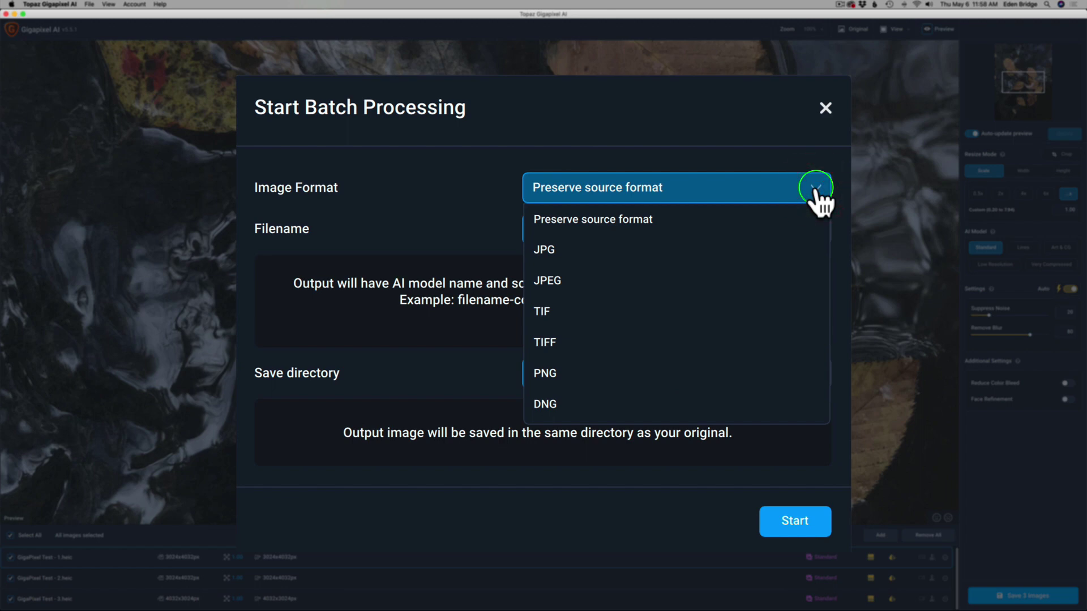
{"action": "left_click", "coordinate": [604, 404]}
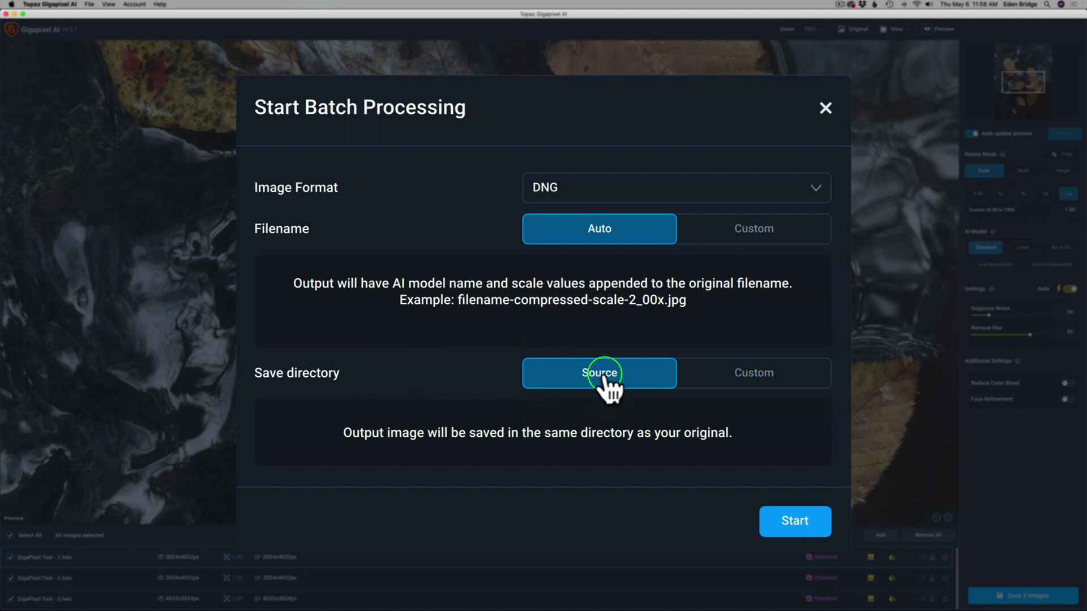
{"action": "left_click", "coordinate": [777, 521]}
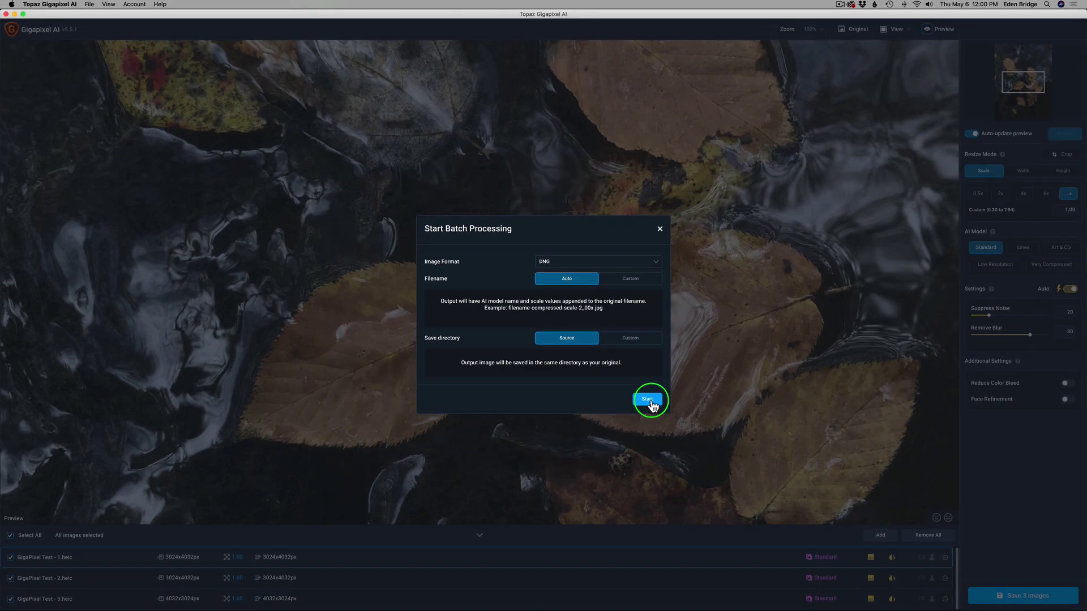
{"action": "left_click", "coordinate": [648, 400]}
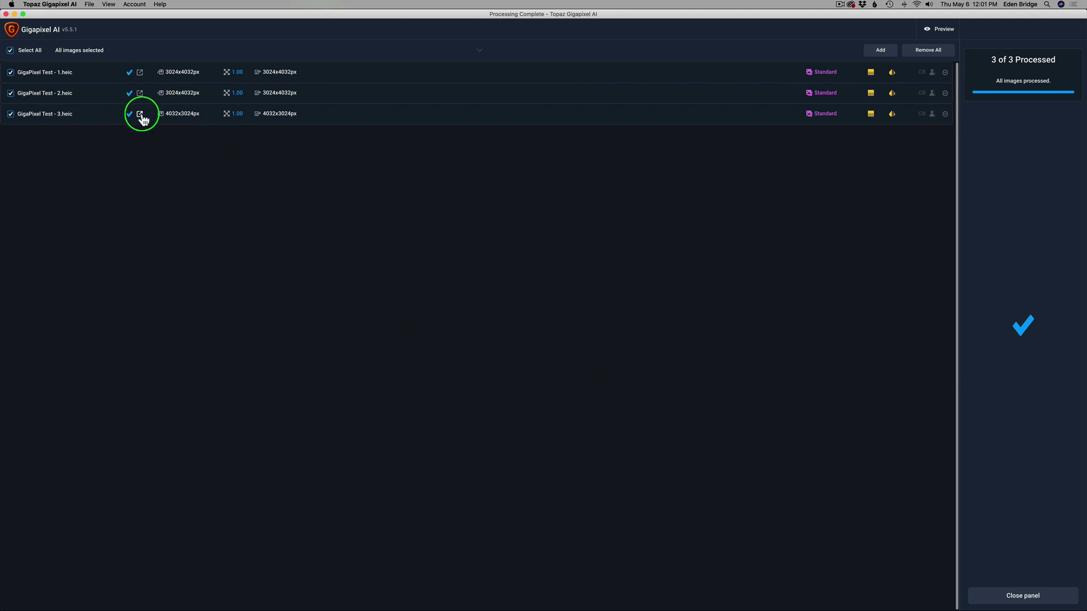
Step: Open the processed DNG of GigaPixel Test - 3 from the 001 GigaPixel Heic Apple Photo Test folder in Photoshop's Camera Raw
{"action": "mouse_move", "coordinate": [129, 116]}
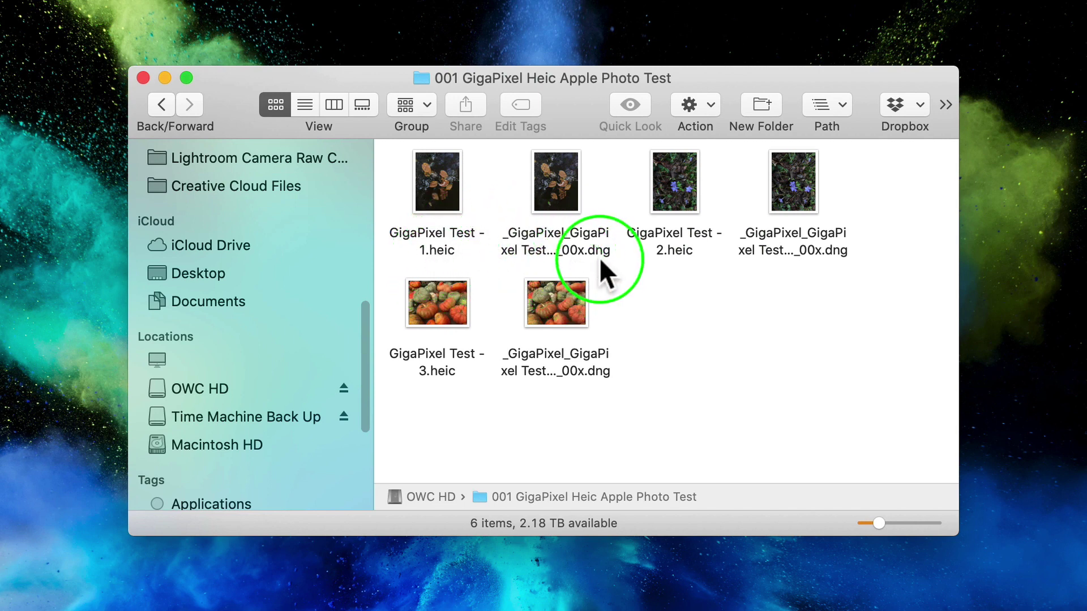
{"action": "left_click", "coordinate": [572, 297]}
{"action": "double_click", "coordinate": [572, 297]}
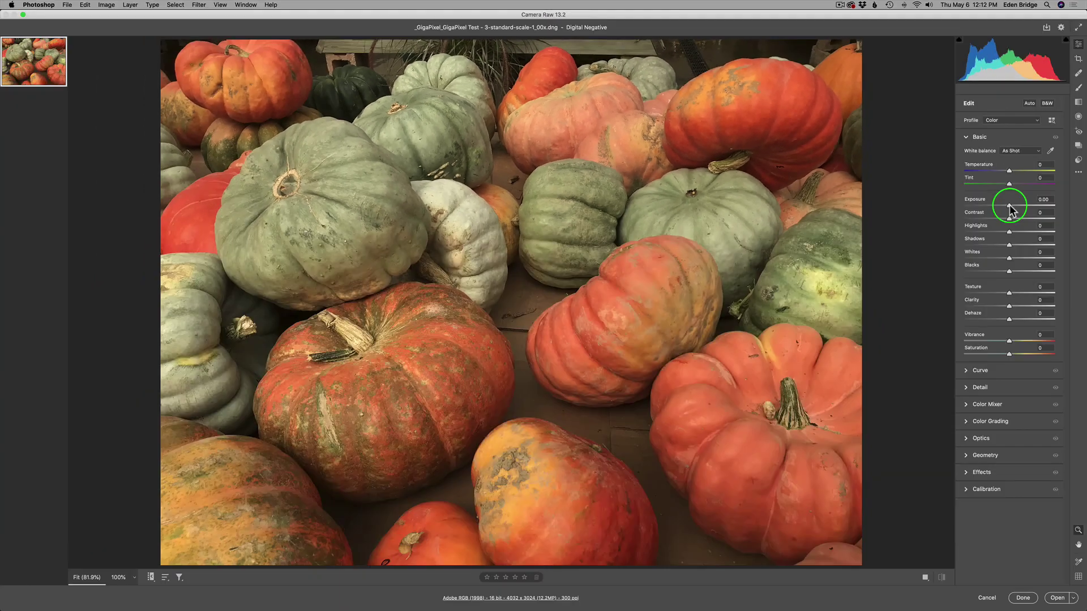
{"action": "left_click_drag", "start_coordinate": [1009, 209], "coordinate": [1009, 209]}
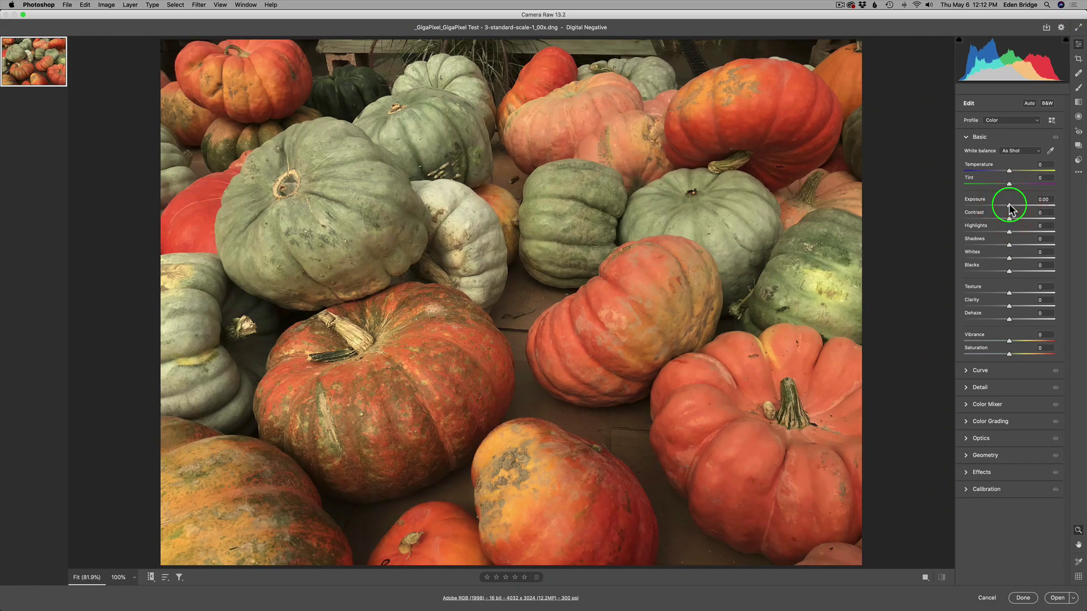